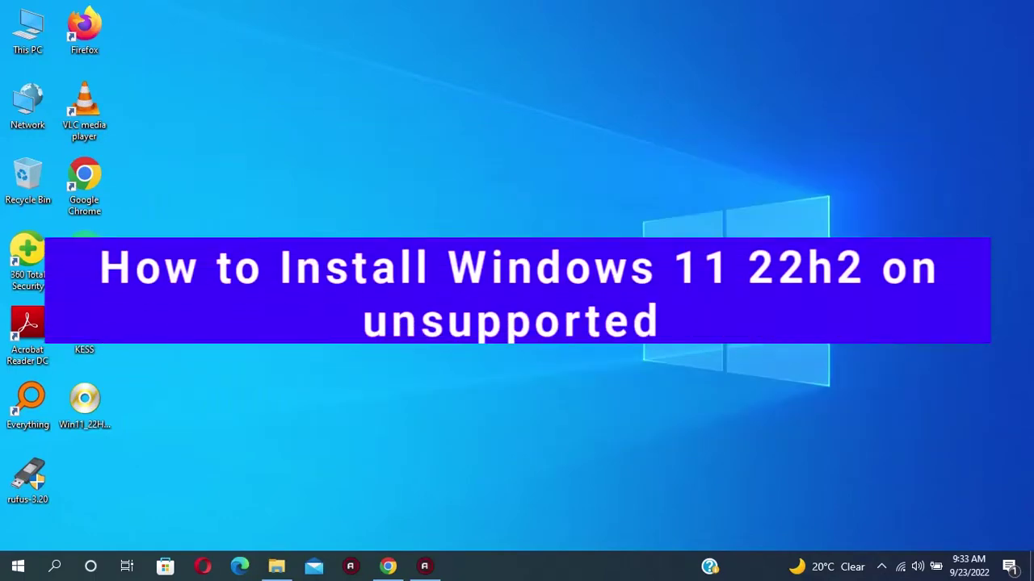
{"action": "right_click", "coordinate": [356, 242]}
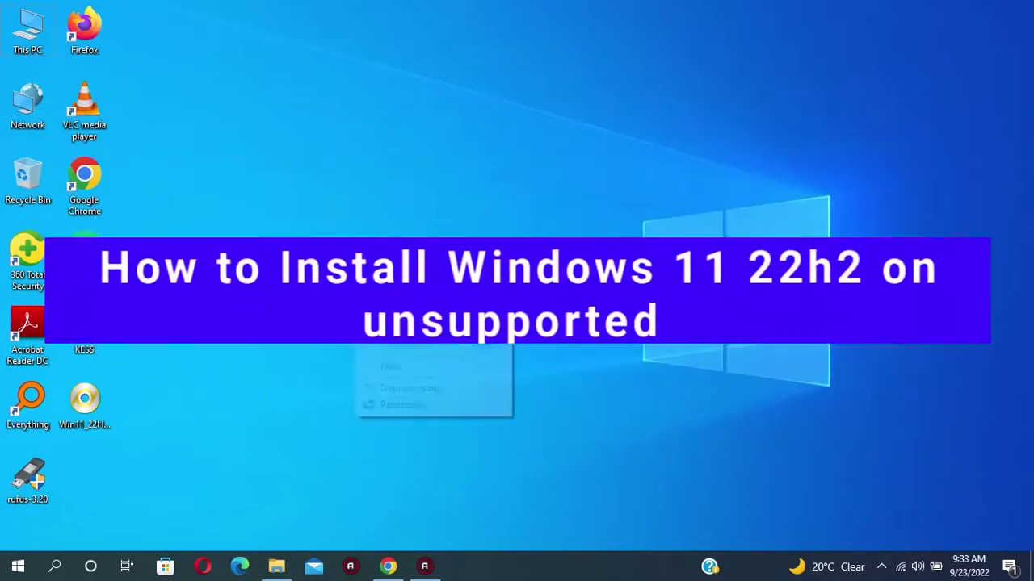
{"action": "left_click", "coordinate": [488, 294]}
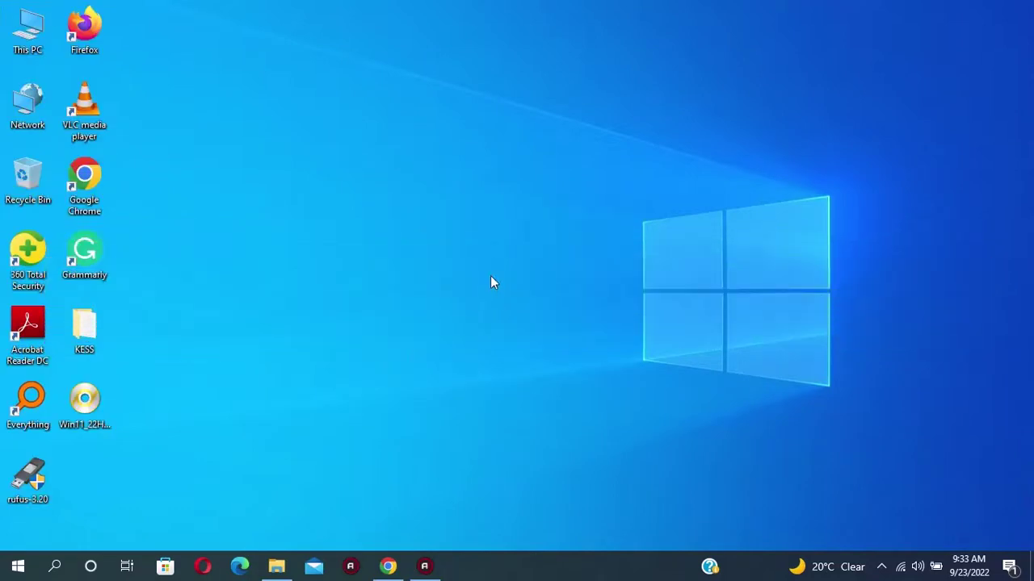
{"action": "right_click", "coordinate": [510, 175]}
{"action": "left_click", "coordinate": [491, 222]}
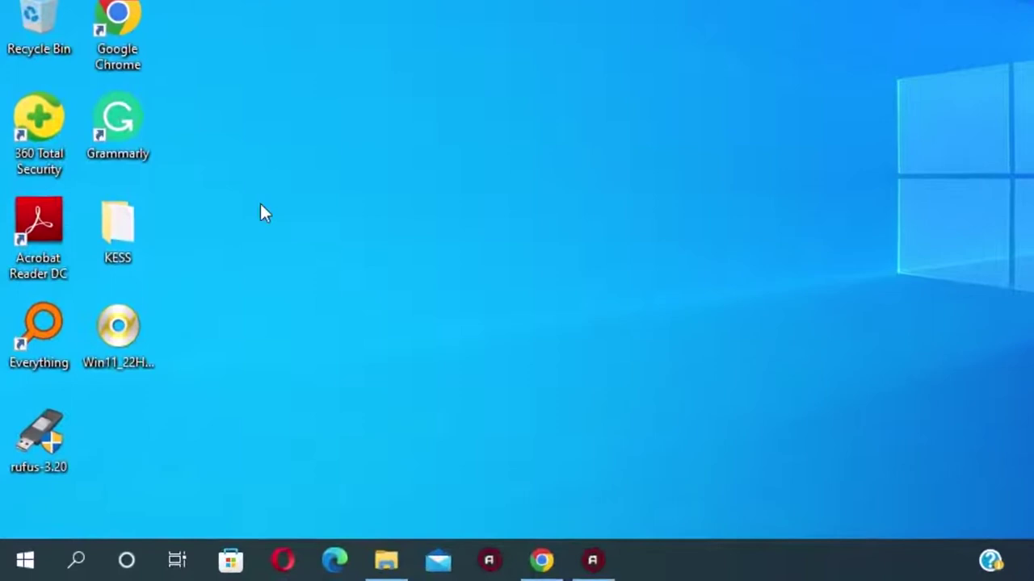
{"action": "left_click", "coordinate": [122, 328]}
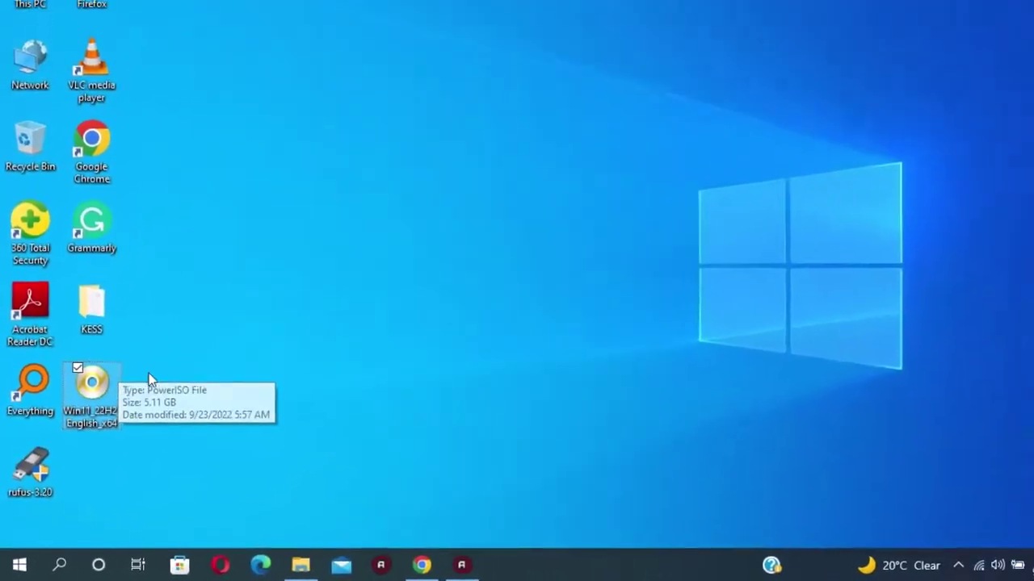
{"action": "left_click", "coordinate": [143, 386]}
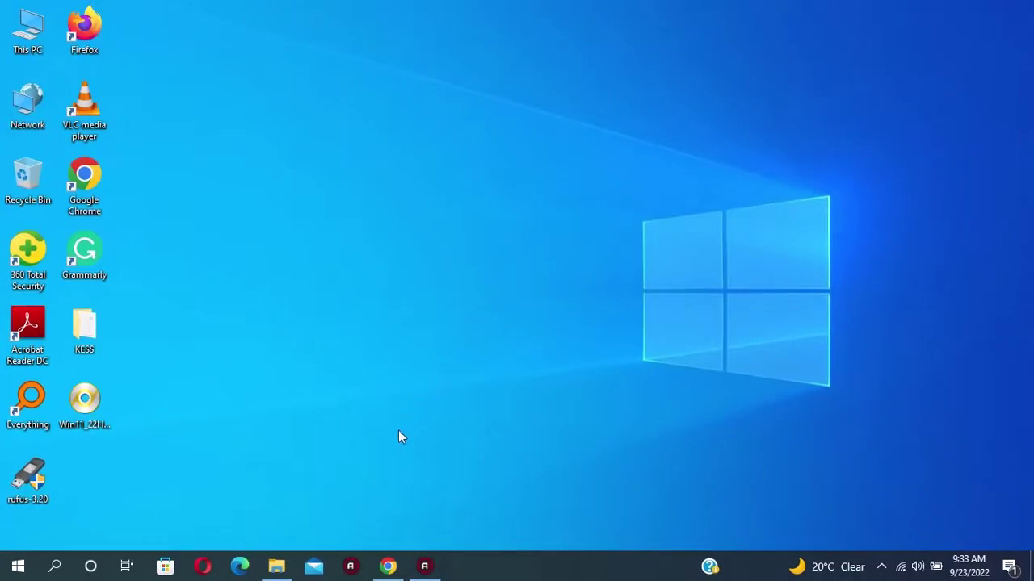
Step: Open Chrome in a maximized window and search the web for RUFUS
{"action": "left_click", "coordinate": [386, 567]}
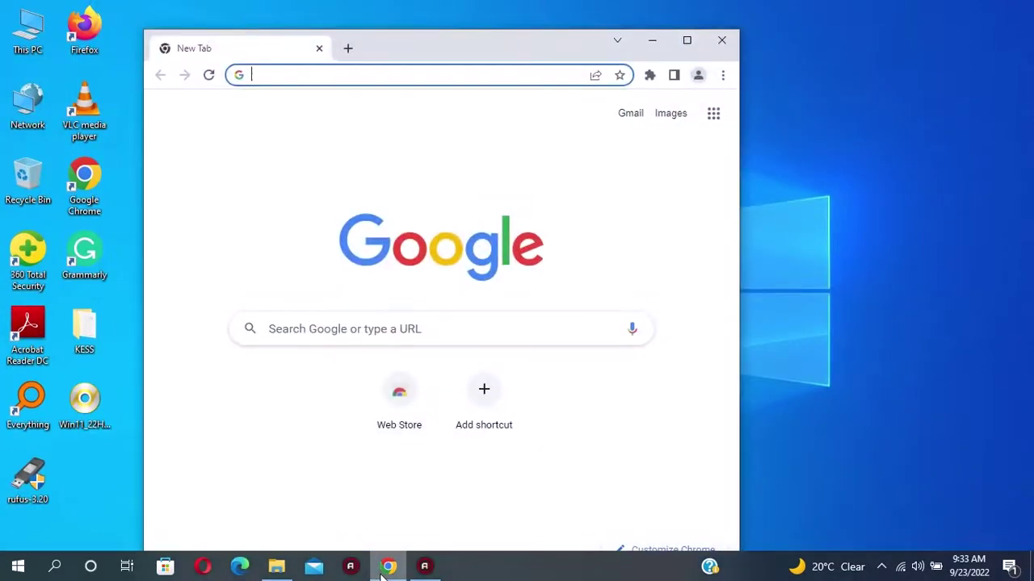
{"action": "left_click", "coordinate": [685, 39]}
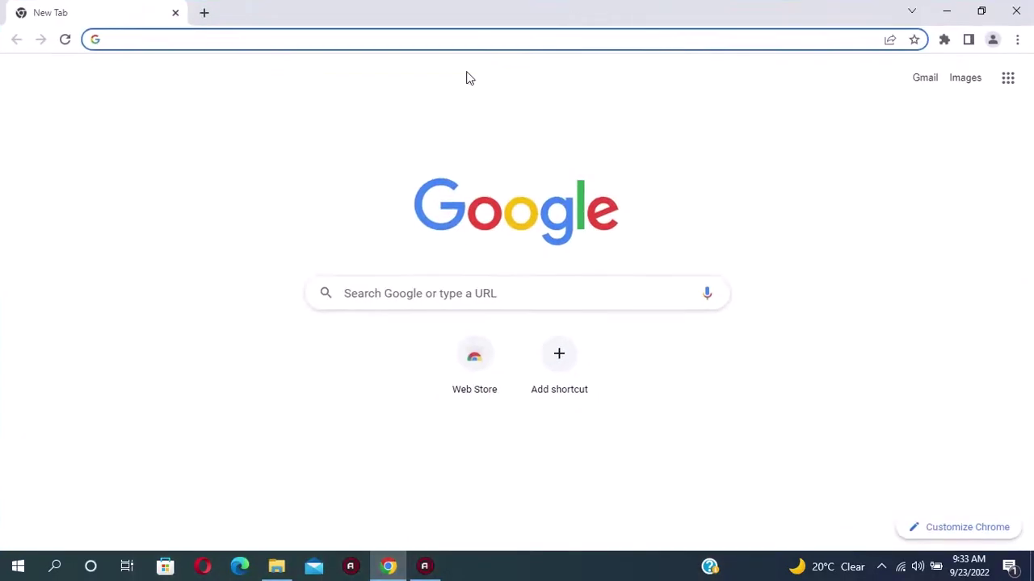
{"action": "left_click", "coordinate": [578, 42]}
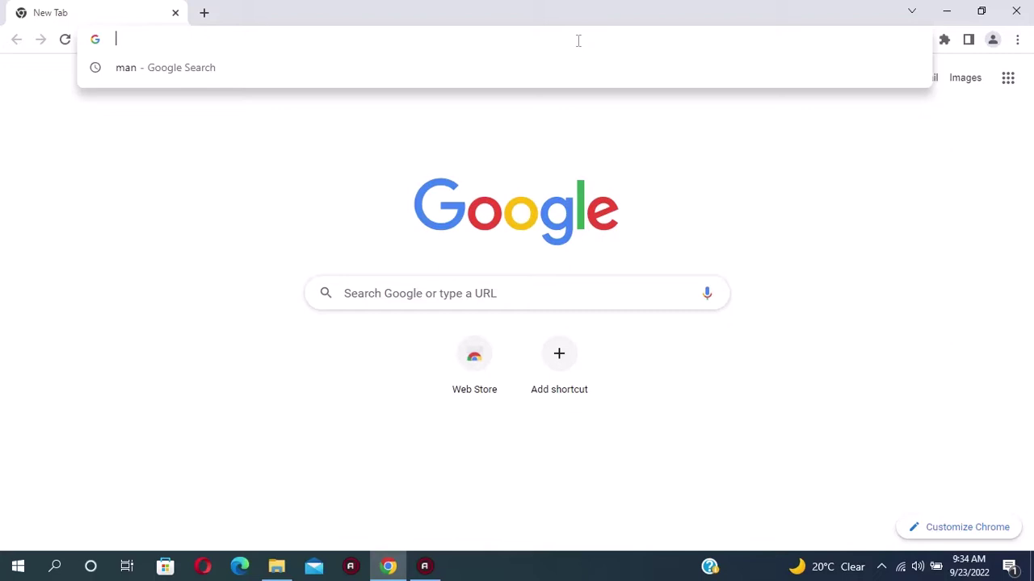
{"action": "type", "text": "RUFU"}
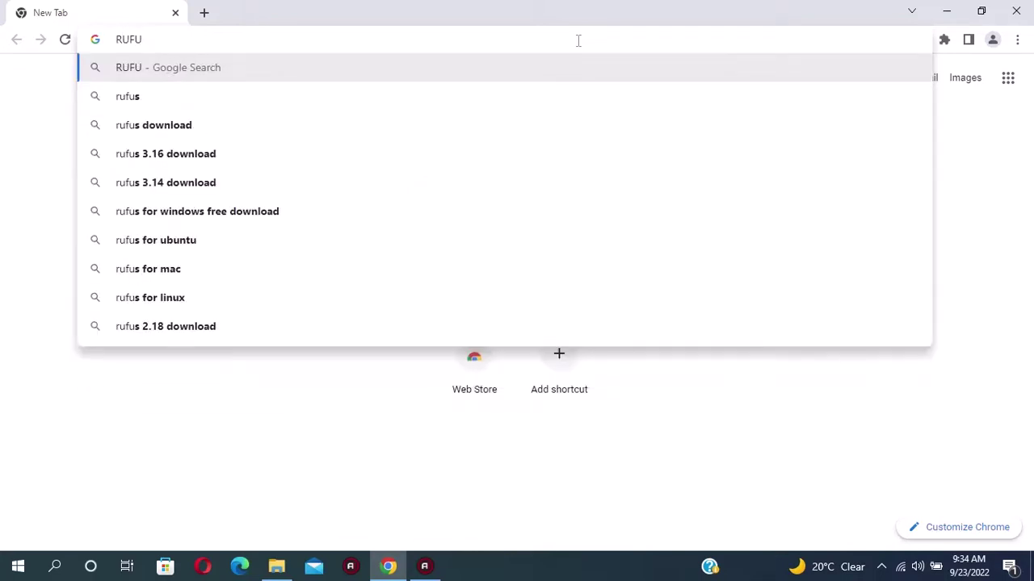
{"action": "type", "text": "S"}
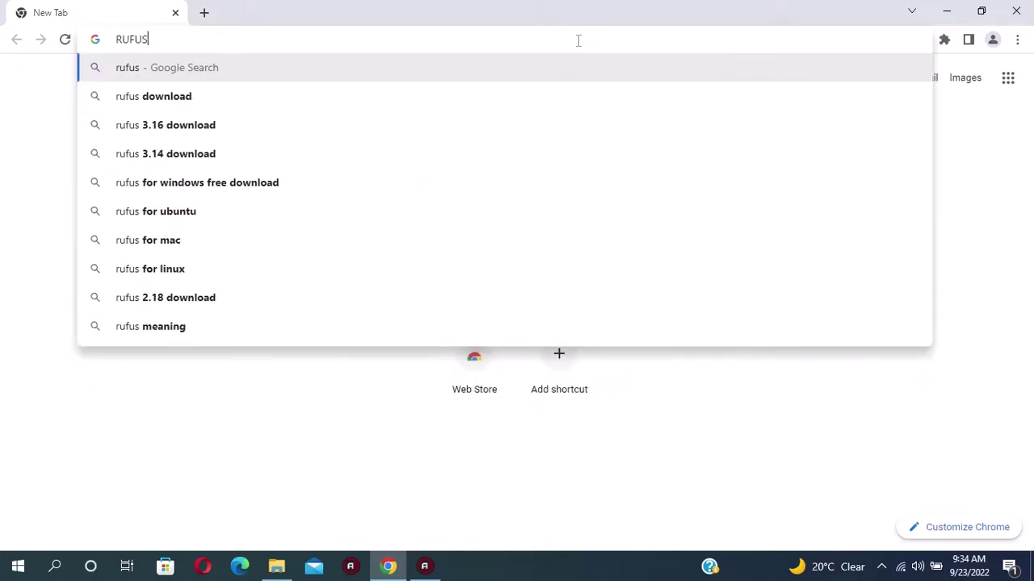
{"action": "key", "text": "Return"}
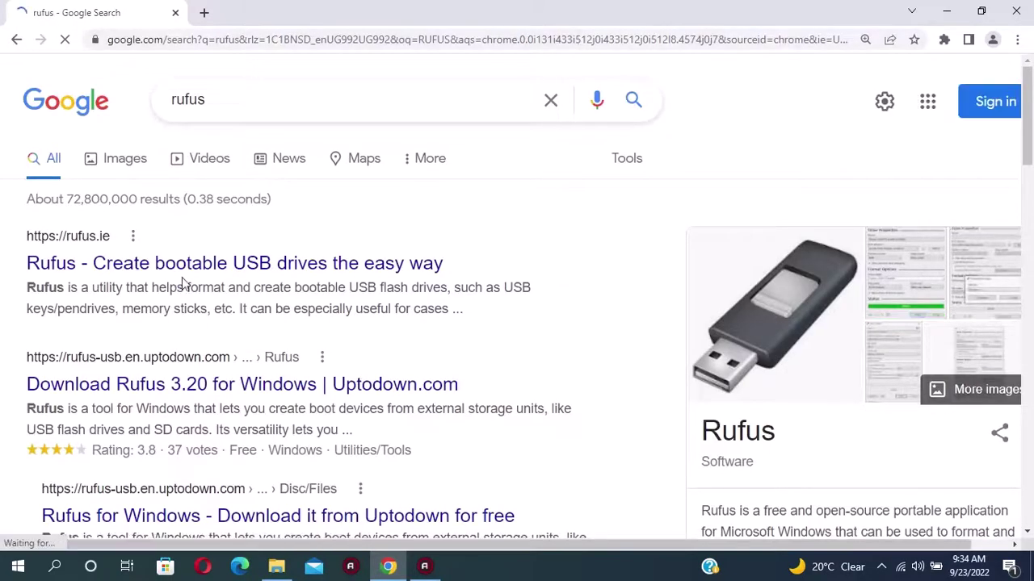
Step: Open the official rufus.ie site from the search results and download the standard Rufus 3.20 executable
{"action": "left_click", "coordinate": [212, 269]}
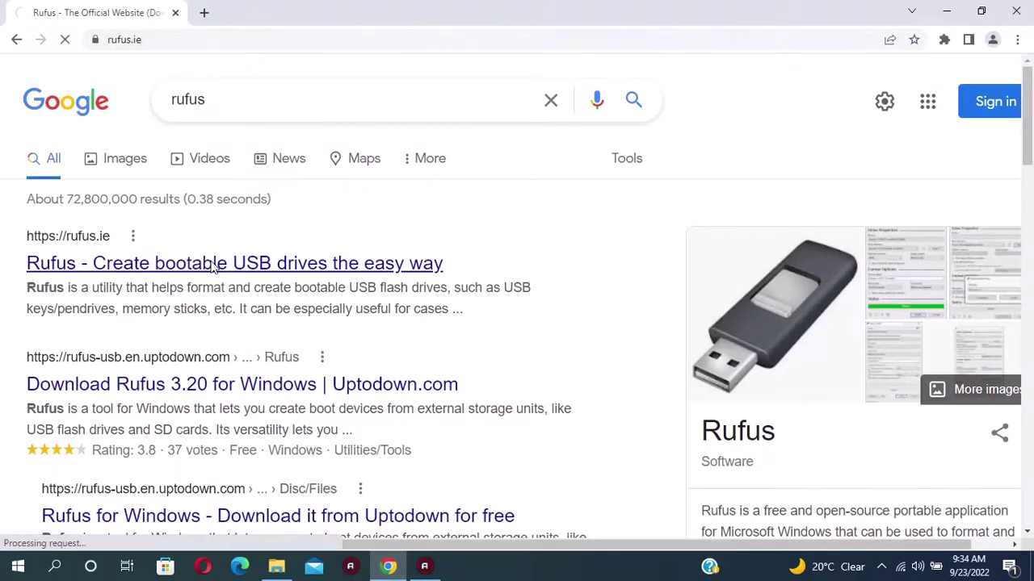
{"action": "scroll", "coordinate": [334, 272], "scroll_direction": "down", "scroll_amount": 5}
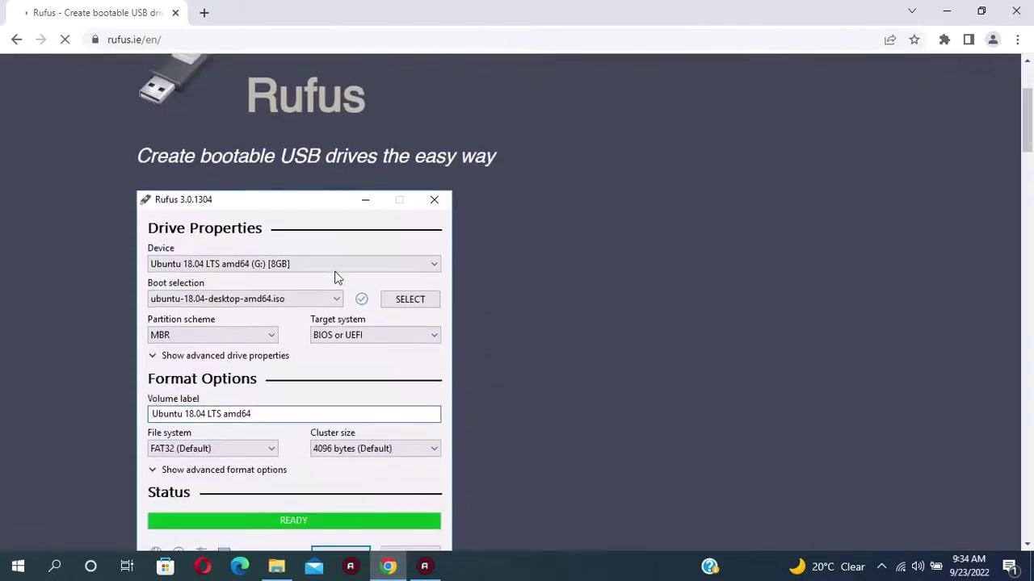
{"action": "scroll", "coordinate": [334, 271], "scroll_direction": "down", "scroll_amount": 12}
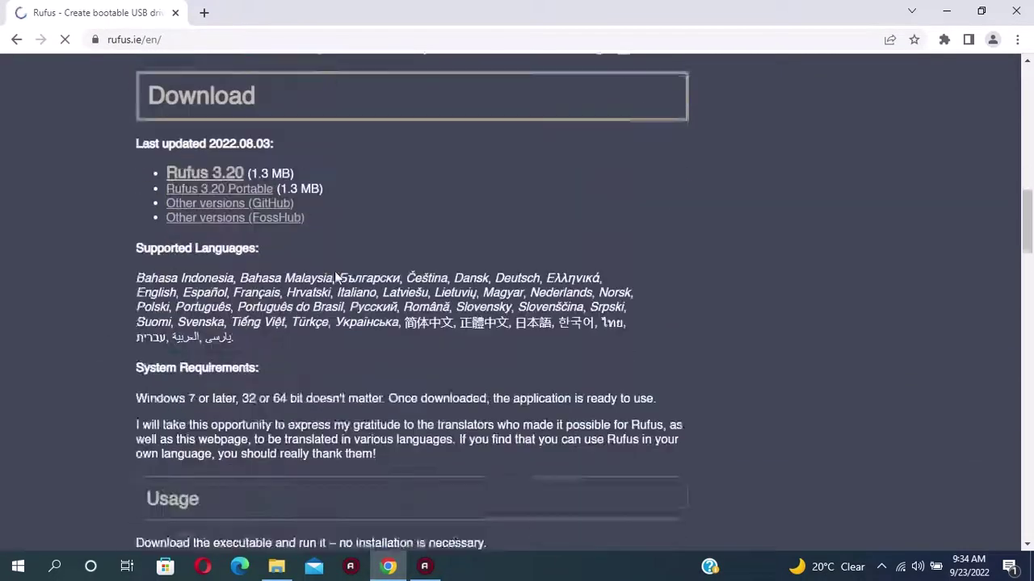
{"action": "scroll", "coordinate": [336, 272], "scroll_direction": "down", "scroll_amount": 3}
{"action": "scroll", "coordinate": [336, 271], "scroll_direction": "up", "scroll_amount": 10}
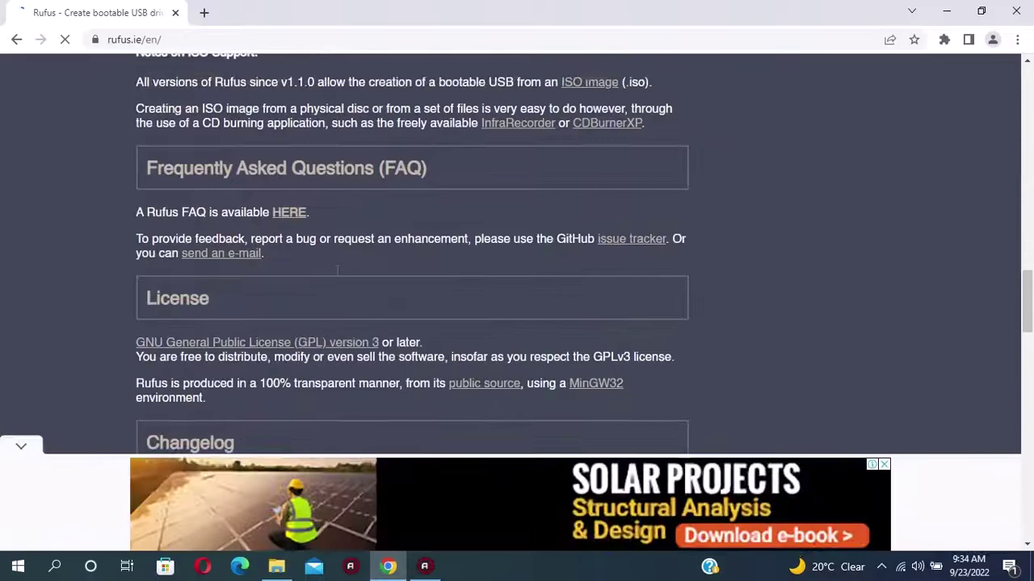
{"action": "scroll", "coordinate": [336, 270], "scroll_direction": "up", "scroll_amount": 1}
{"action": "scroll", "coordinate": [337, 270], "scroll_direction": "down", "scroll_amount": 7}
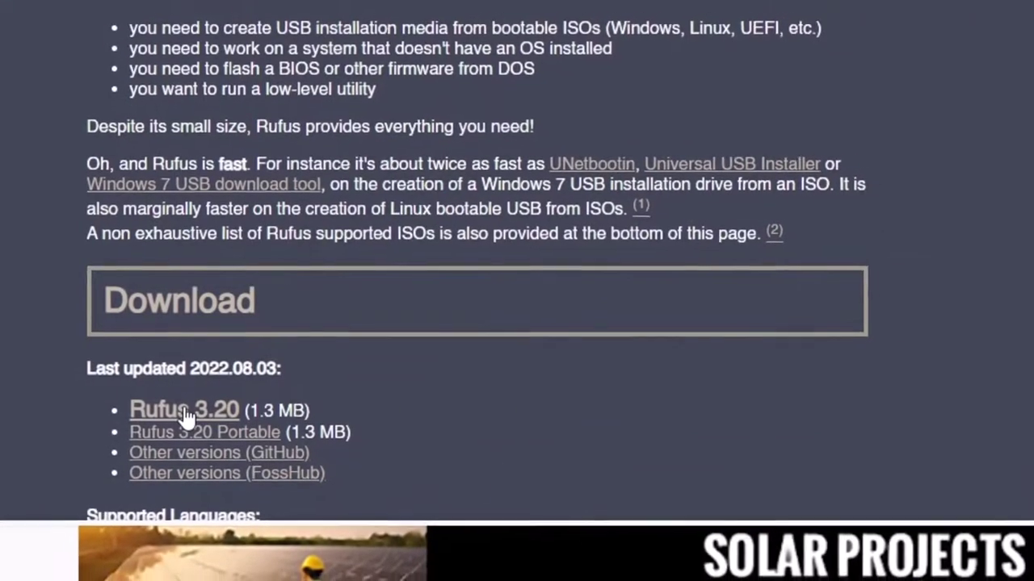
{"action": "left_click", "coordinate": [184, 416]}
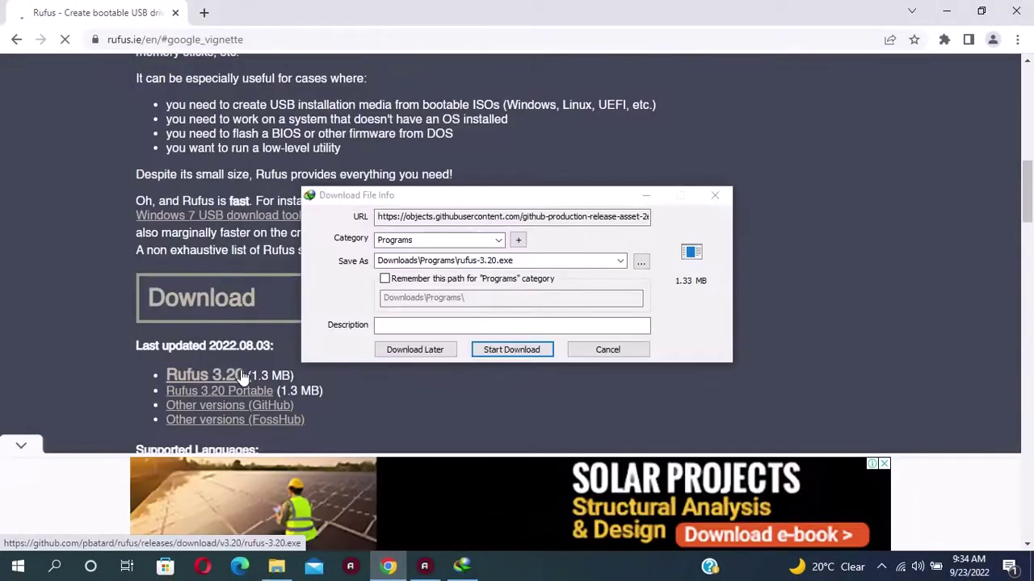
{"action": "left_click", "coordinate": [509, 351]}
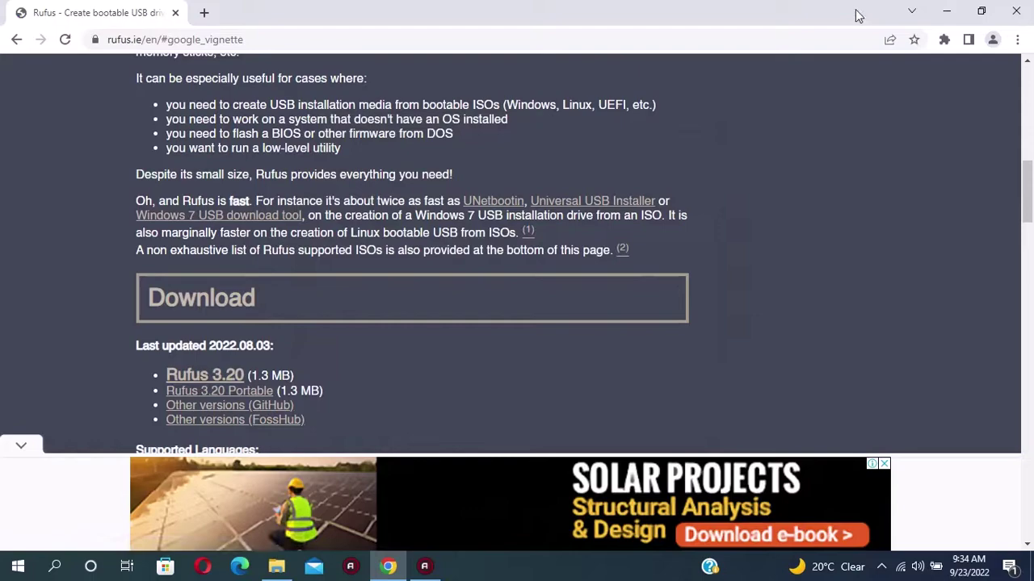
Step: Close the browser window showing the Rufus website
{"action": "left_click_drag", "start_coordinate": [858, 17], "coordinate": [705, 39]}
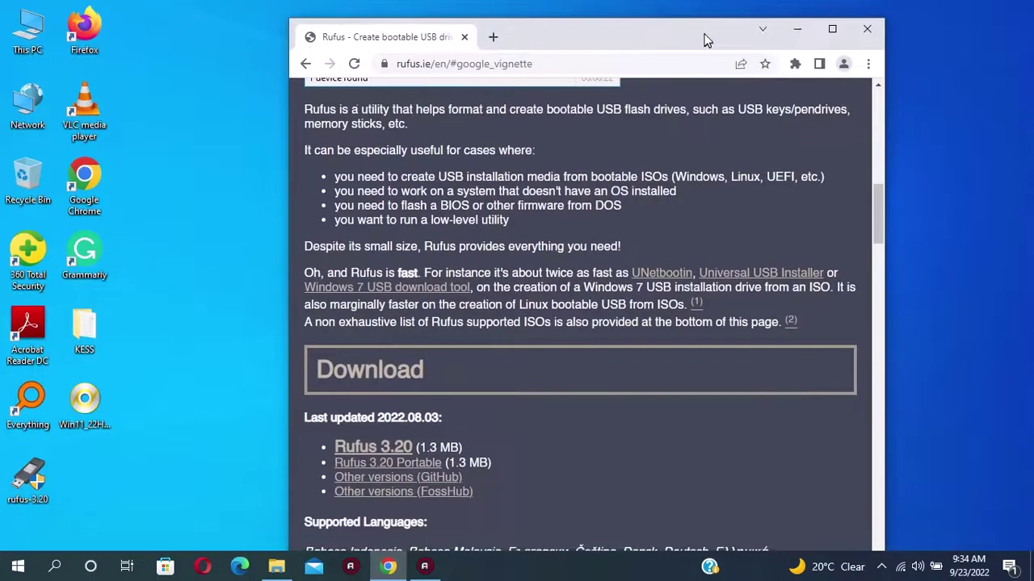
{"action": "scroll", "coordinate": [727, 143], "scroll_direction": "up", "scroll_amount": 5}
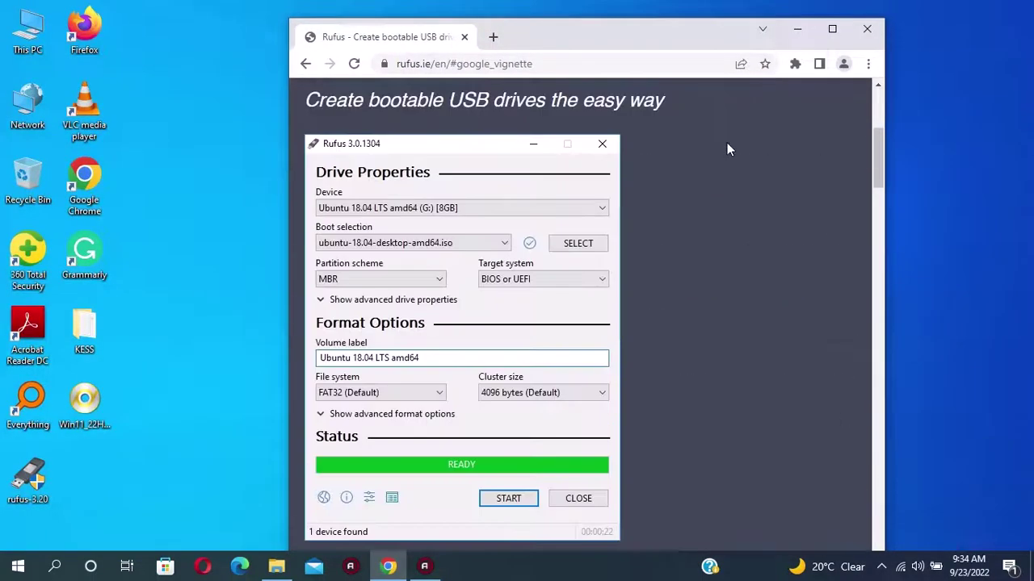
{"action": "left_click", "coordinate": [869, 30]}
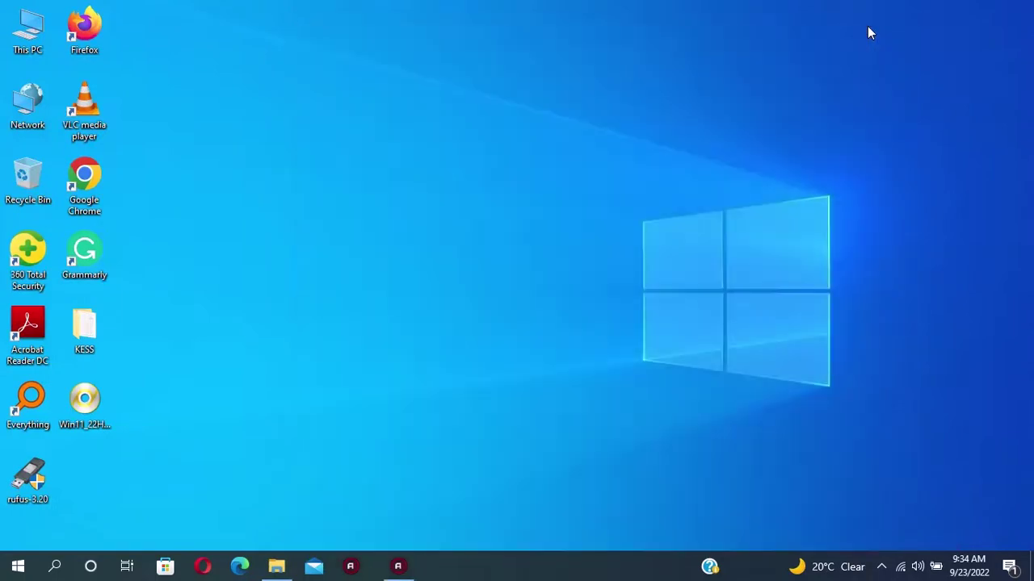
Step: Run rufus-3.20 from the desktop as administrator and allow it to make changes to the device
{"action": "left_click", "coordinate": [46, 476]}
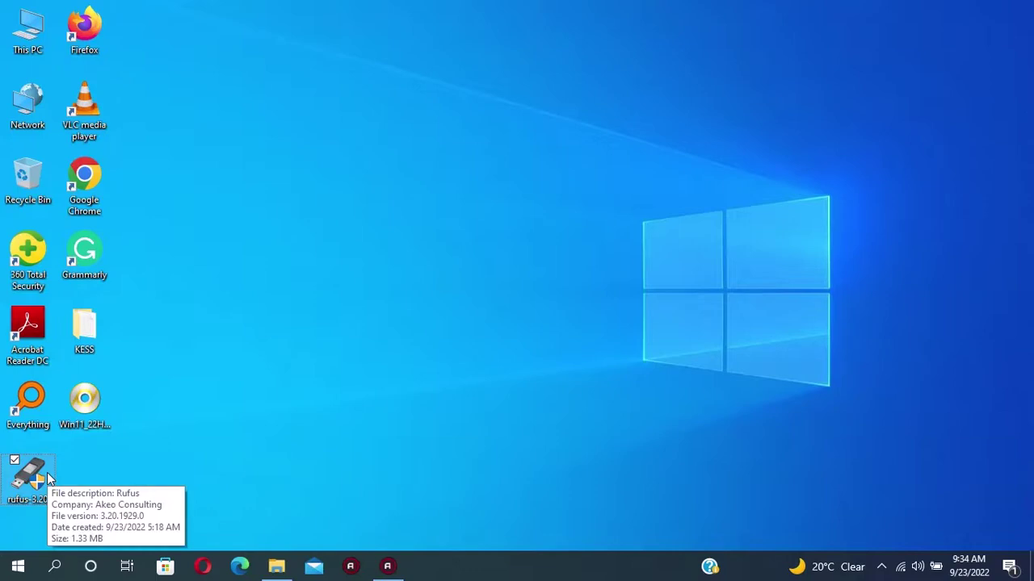
{"action": "double_click", "coordinate": [47, 477]}
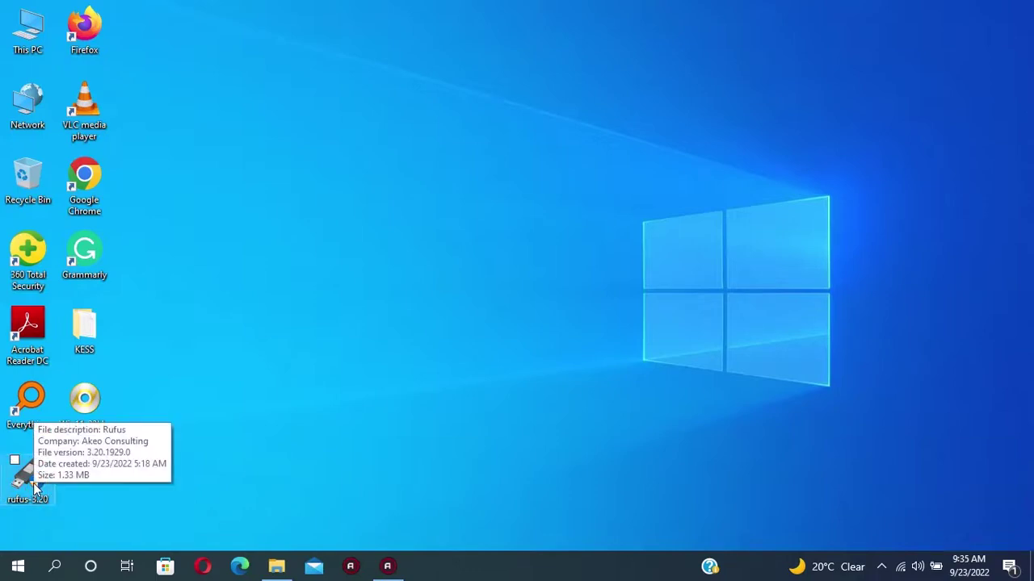
{"action": "right_click", "coordinate": [34, 481]}
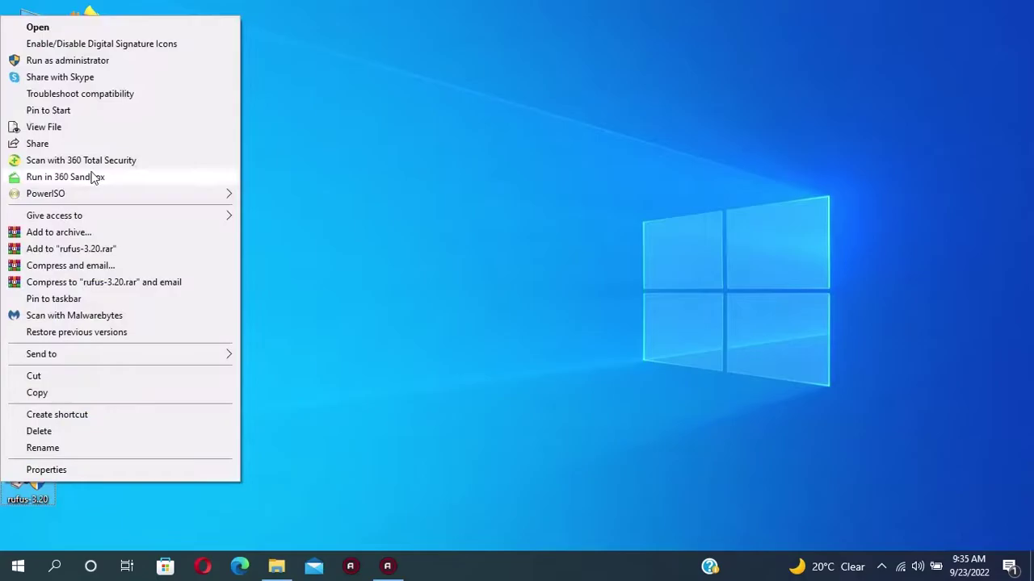
{"action": "left_click", "coordinate": [115, 64]}
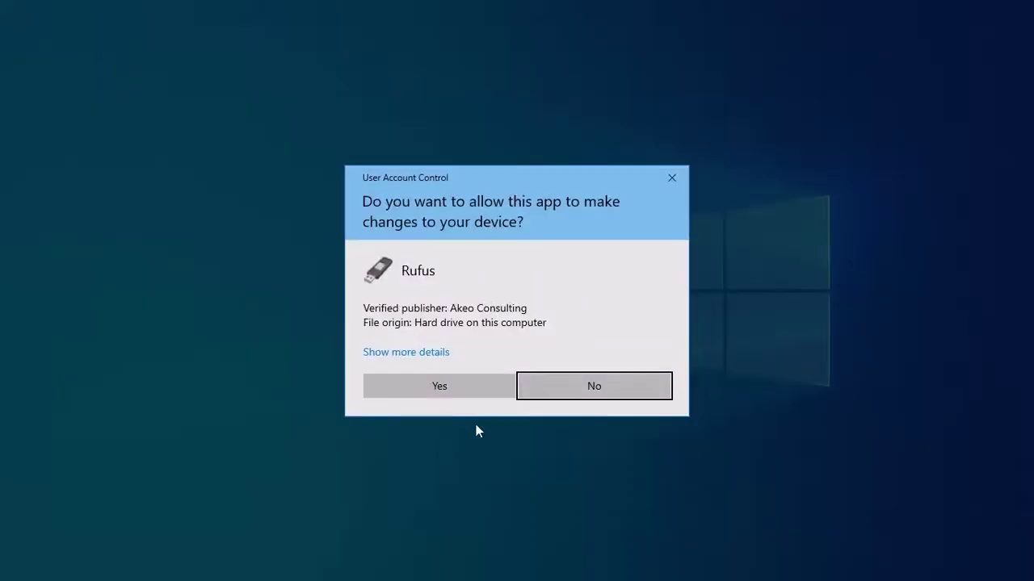
{"action": "left_click", "coordinate": [470, 393]}
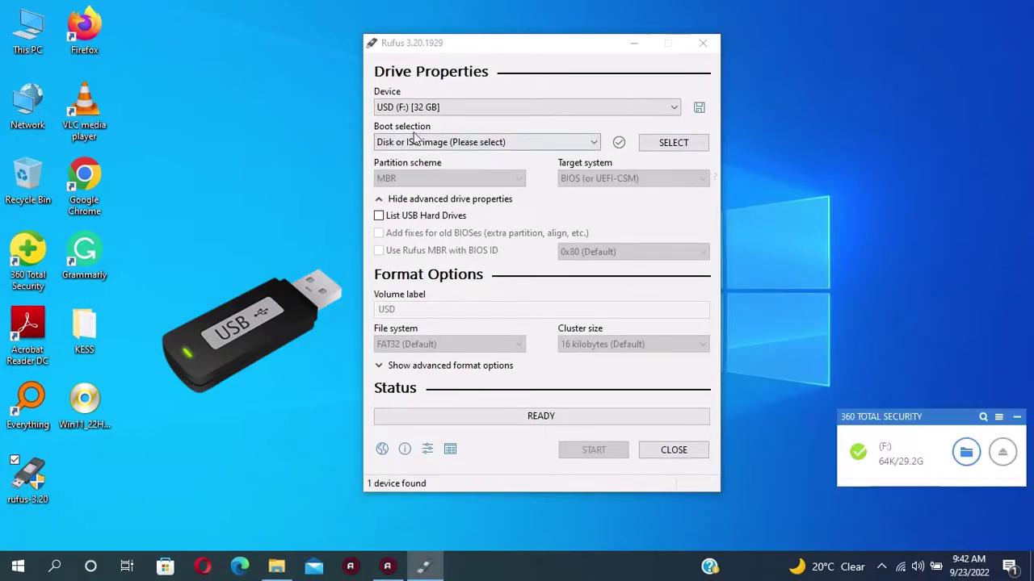
Step: Dismiss the 360 Total Security USB popup and check the USD (F:) flash drive in This PC
{"action": "left_click", "coordinate": [1016, 418]}
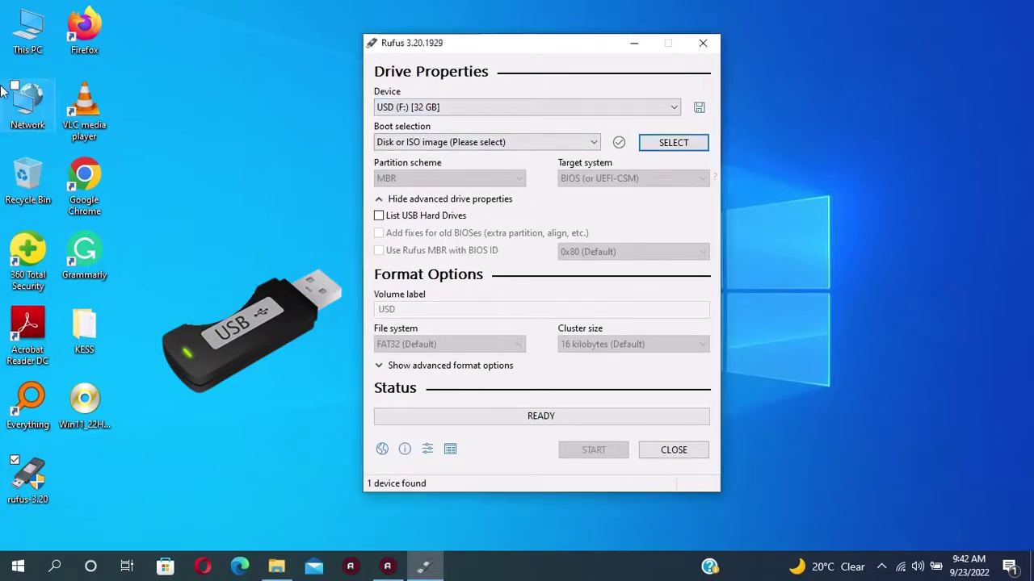
{"action": "double_click", "coordinate": [28, 31]}
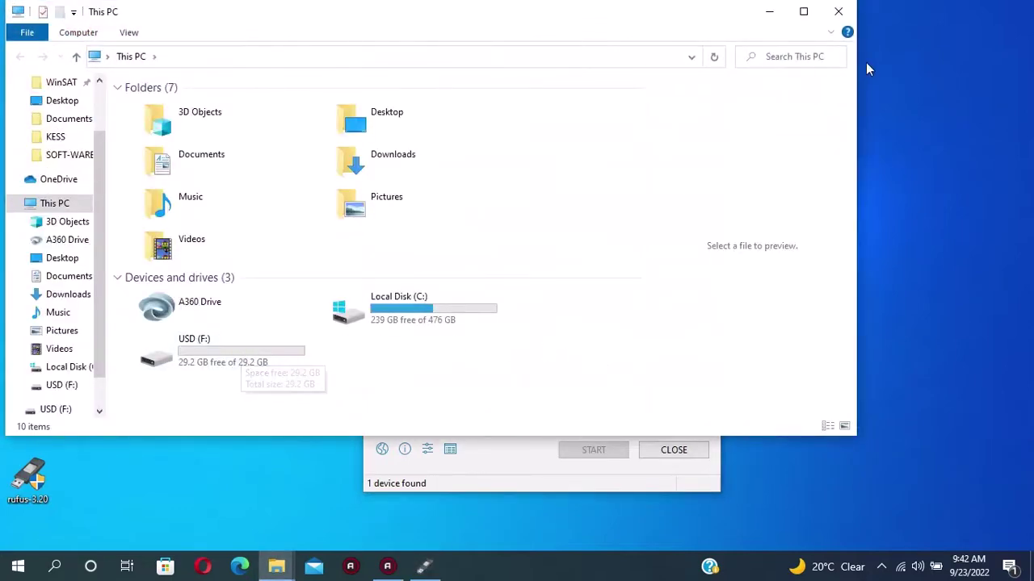
{"action": "left_click", "coordinate": [838, 12]}
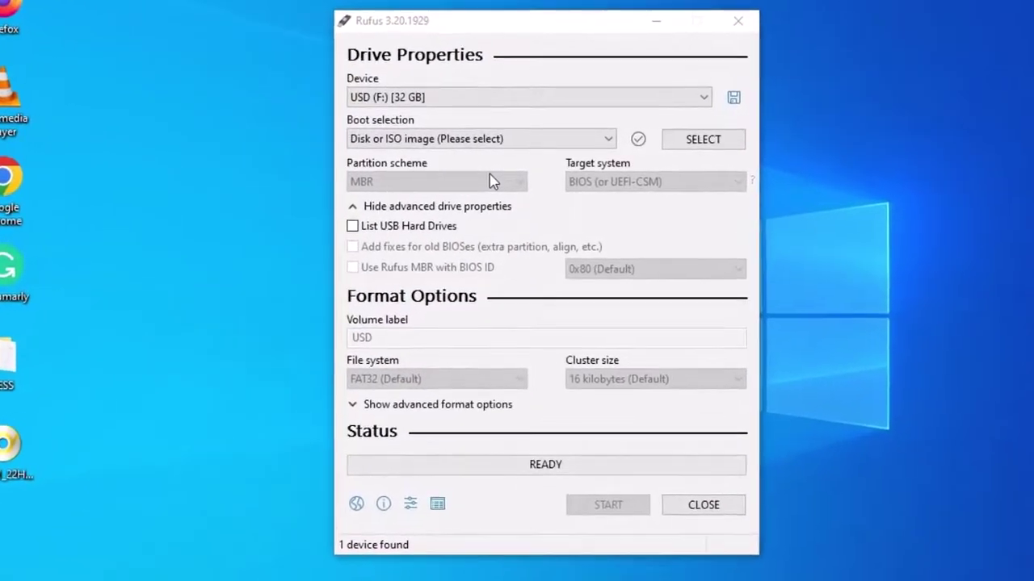
Step: Load the Win11_22H2_English_x64 ISO from the Desktop folder as the boot image in Rufus
{"action": "left_click", "coordinate": [701, 142]}
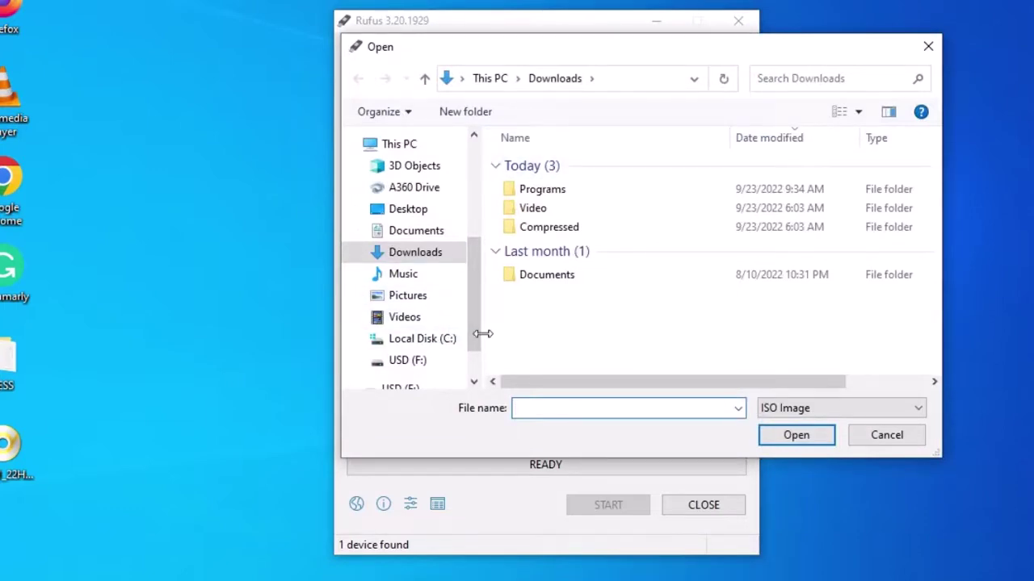
{"action": "left_click", "coordinate": [420, 211]}
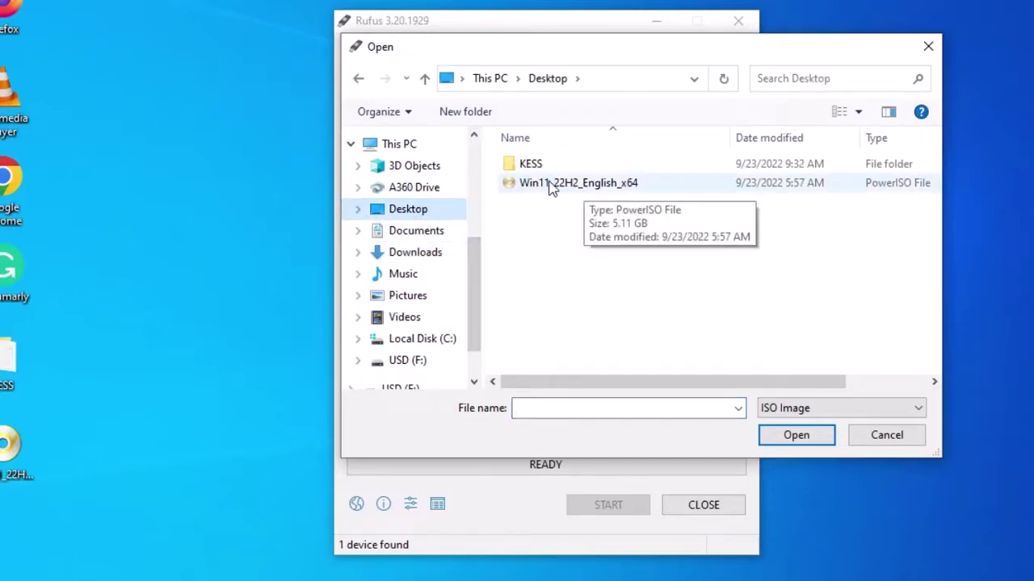
{"action": "double_click", "coordinate": [587, 185]}
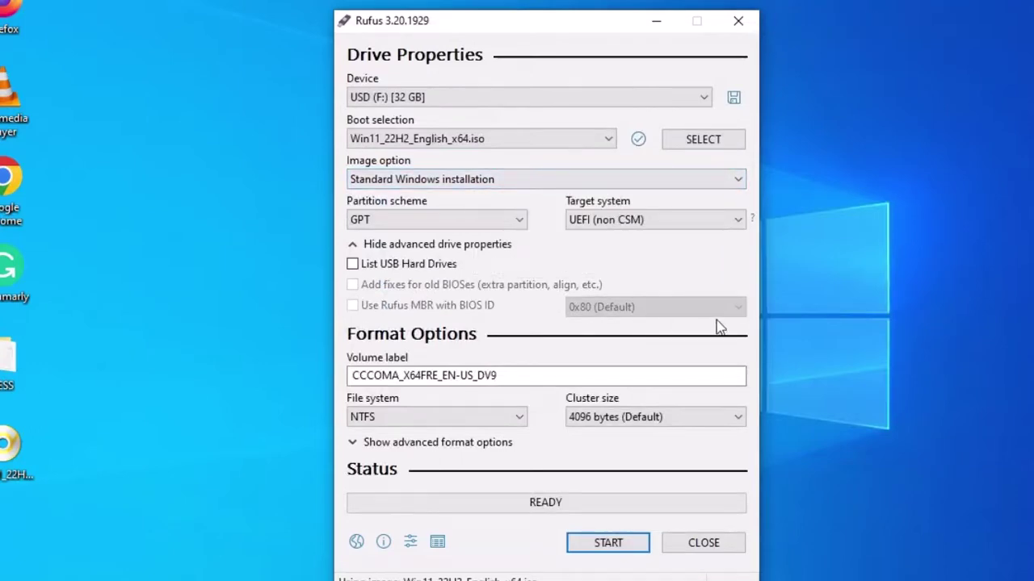
Step: Replace the volume label of the USB drive with WINDOWS 11
{"action": "double_click", "coordinate": [541, 375]}
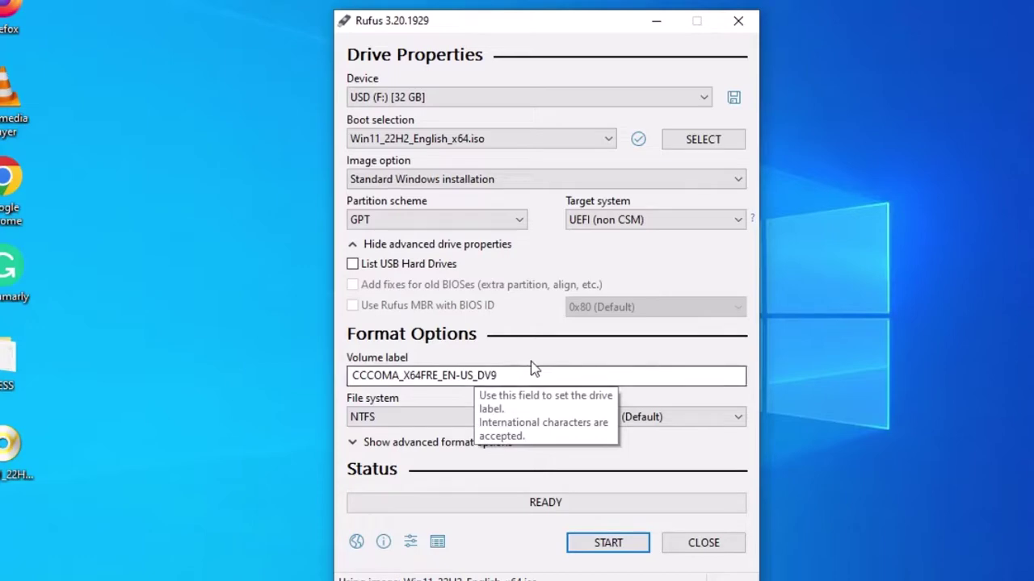
{"action": "key", "text": "BackSpace"}
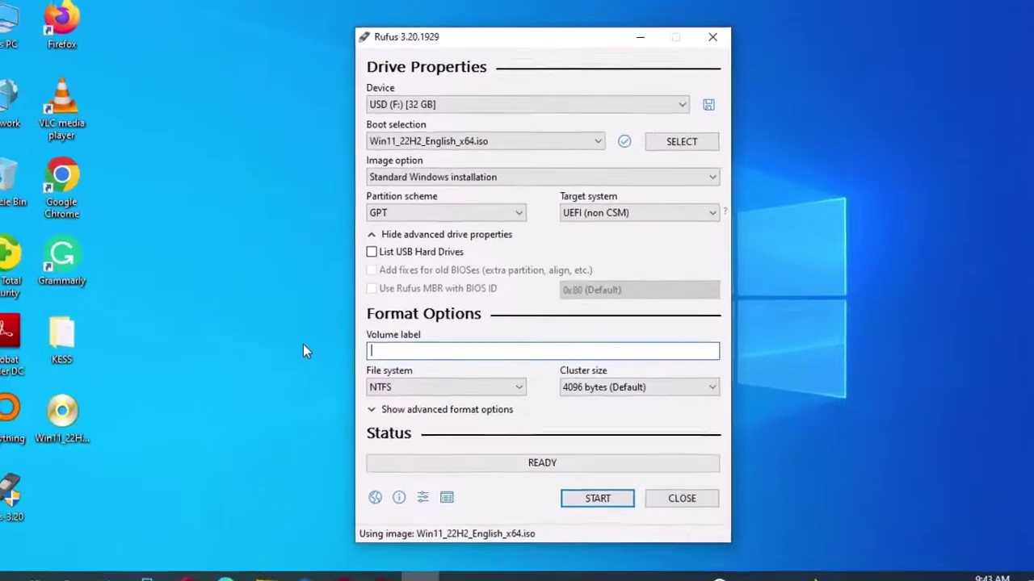
{"action": "type", "text": "W"}
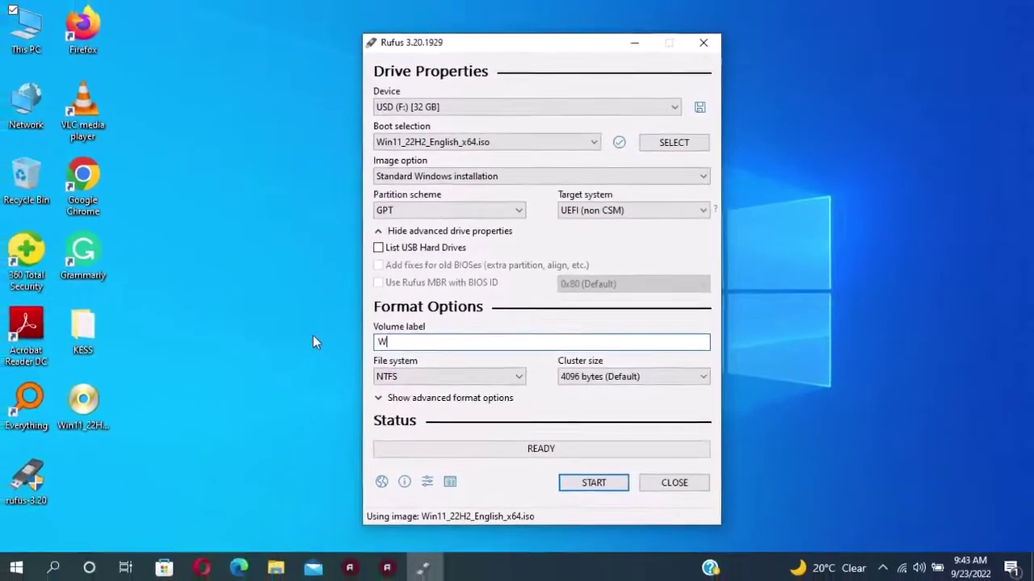
{"action": "type", "text": "INDOWS 11"}
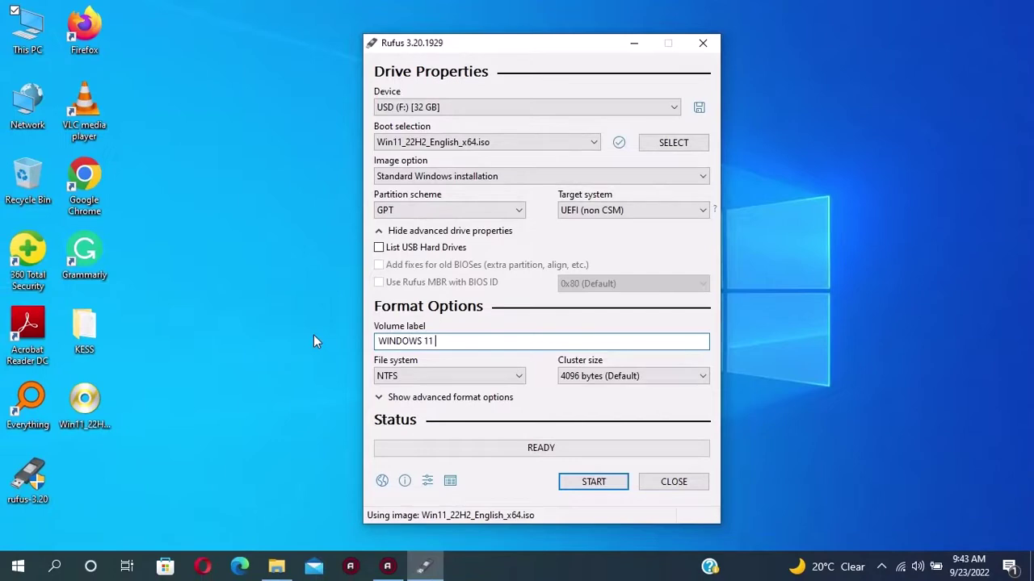
Step: Start creating the USB with data collection disabled and this user's local account name and regional options applied, accepting erasure of the drive
{"action": "left_click", "coordinate": [594, 483]}
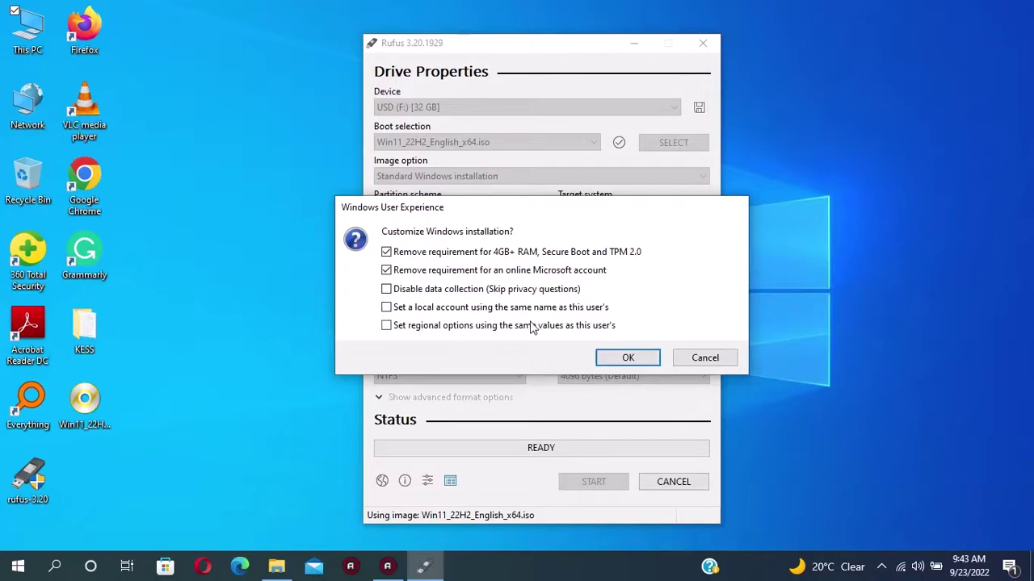
{"action": "left_click", "coordinate": [385, 289]}
{"action": "left_click", "coordinate": [386, 306]}
{"action": "left_click", "coordinate": [386, 326]}
{"action": "left_click", "coordinate": [637, 361]}
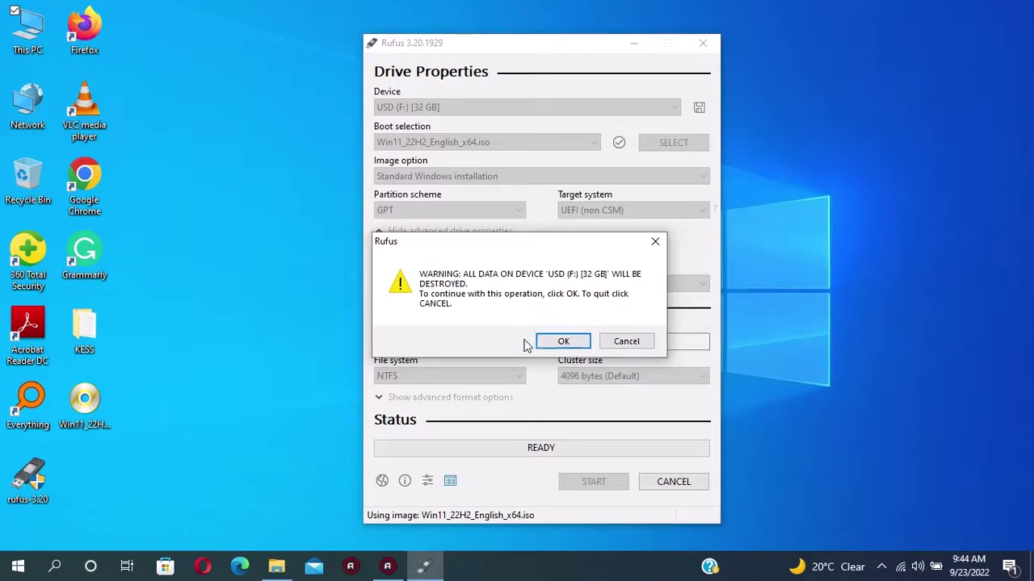
{"action": "left_click", "coordinate": [569, 342]}
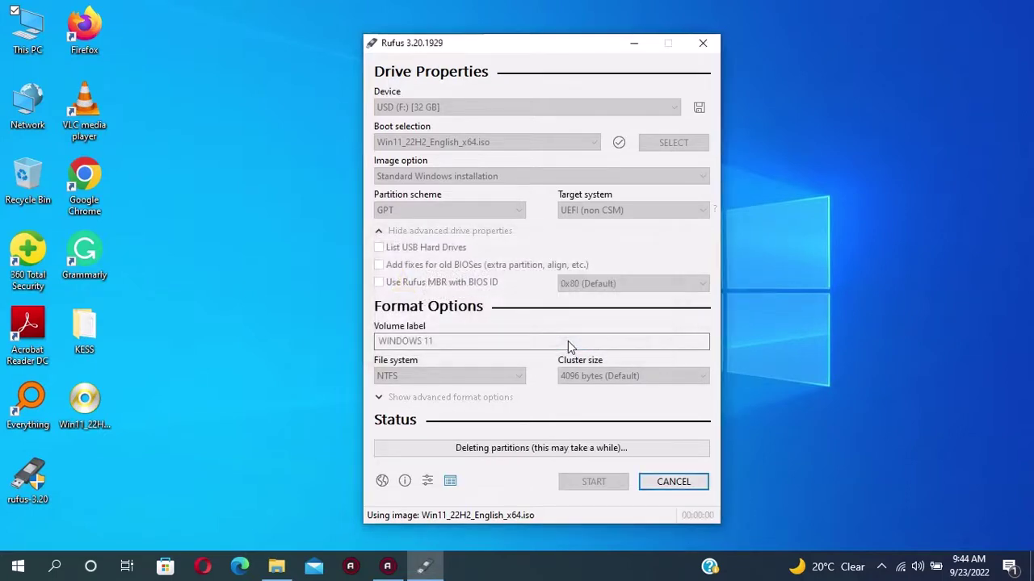
{"action": "left_click_drag", "start_coordinate": [542, 50], "coordinate": [534, 35]}
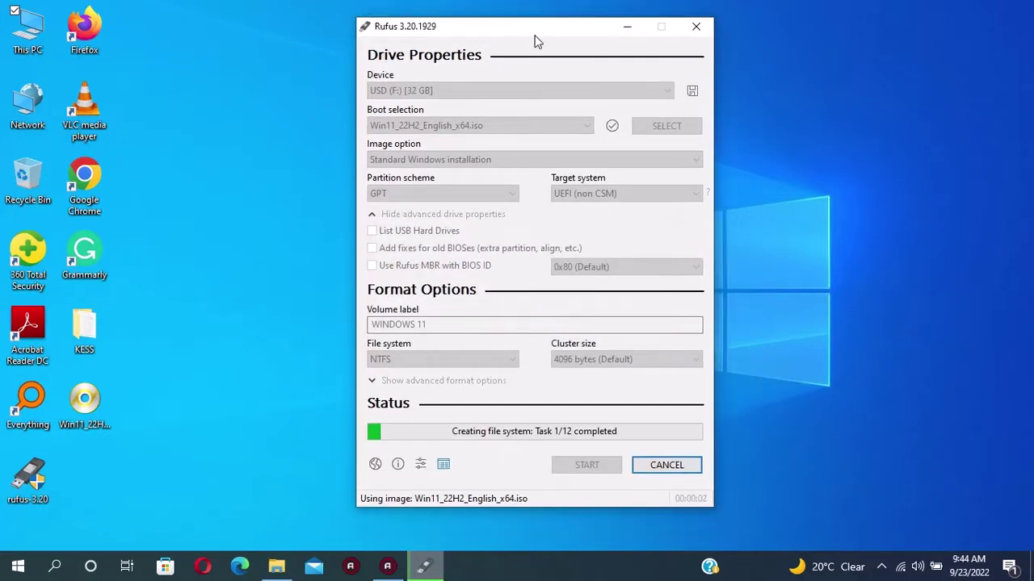